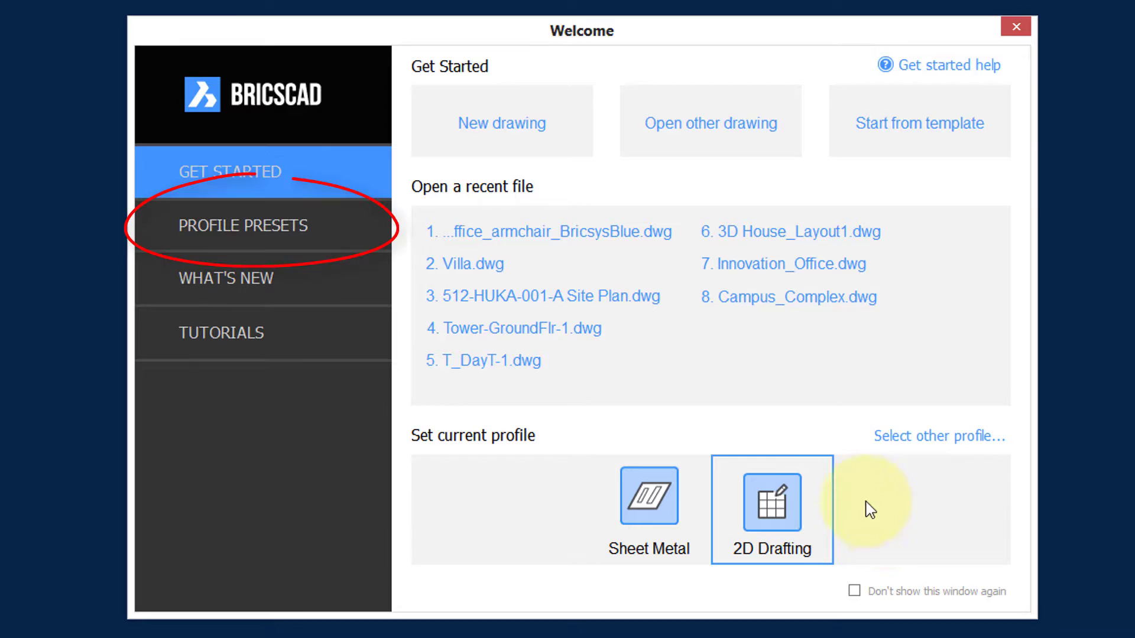
From the BIM preset, create a centimetre-unit profile named 'BIM - metric' and confirm it.
left_click(293, 231)
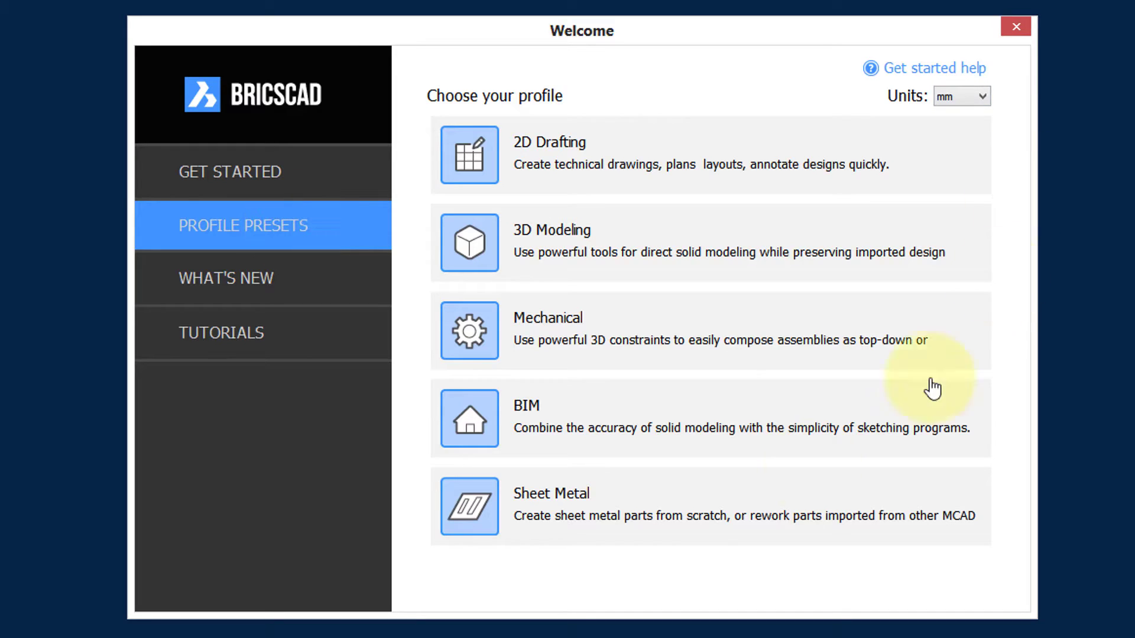
left_click(982, 100)
left_click(954, 148)
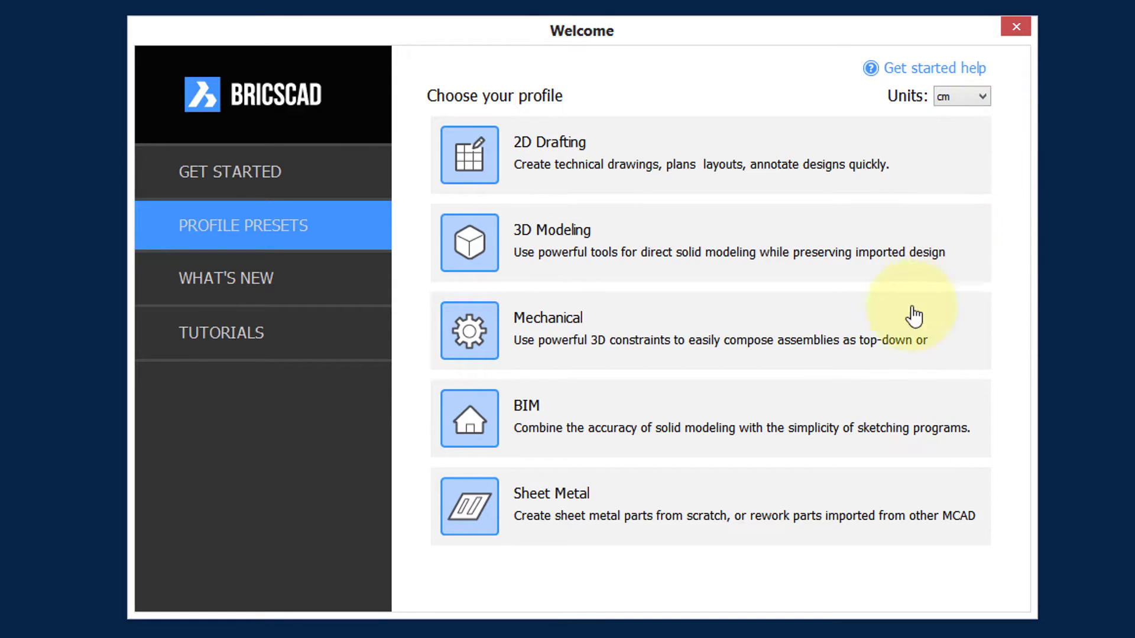
left_click(469, 418)
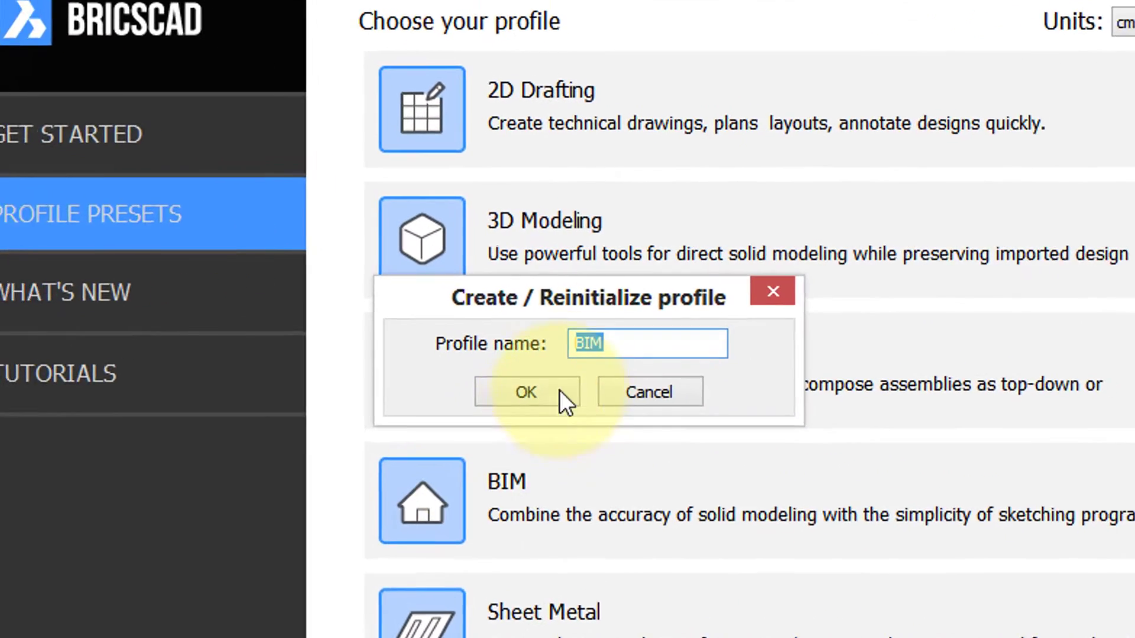
left_click(615, 343)
type("- metr")
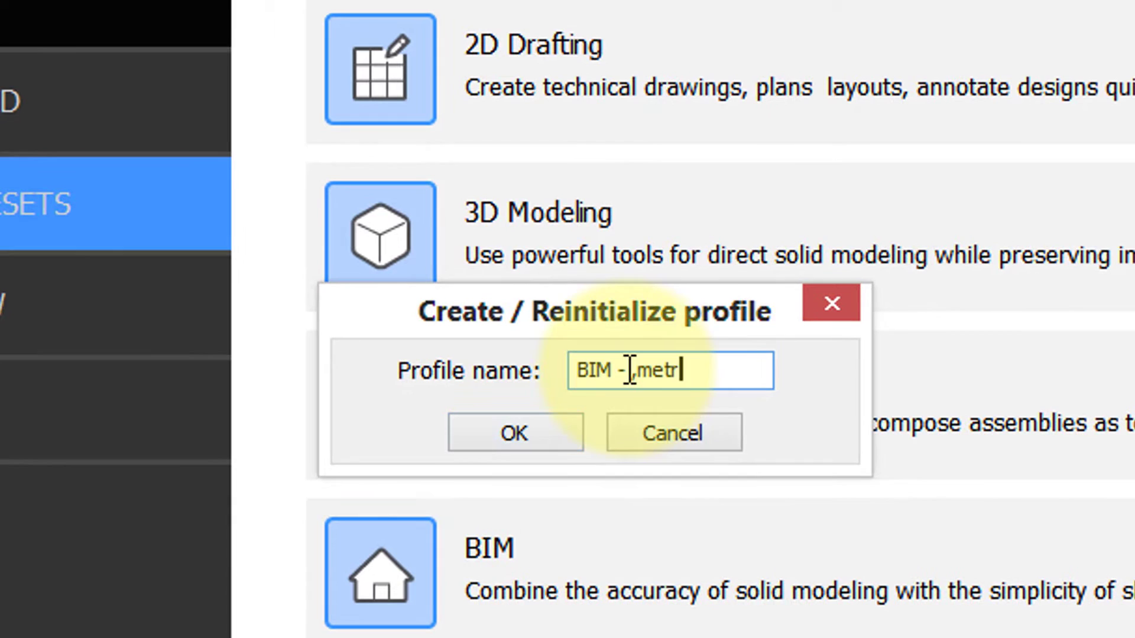
key("BackSpace")
key("BackSpace")
key("BackSpace")
key("BackSpace")
type("metri")
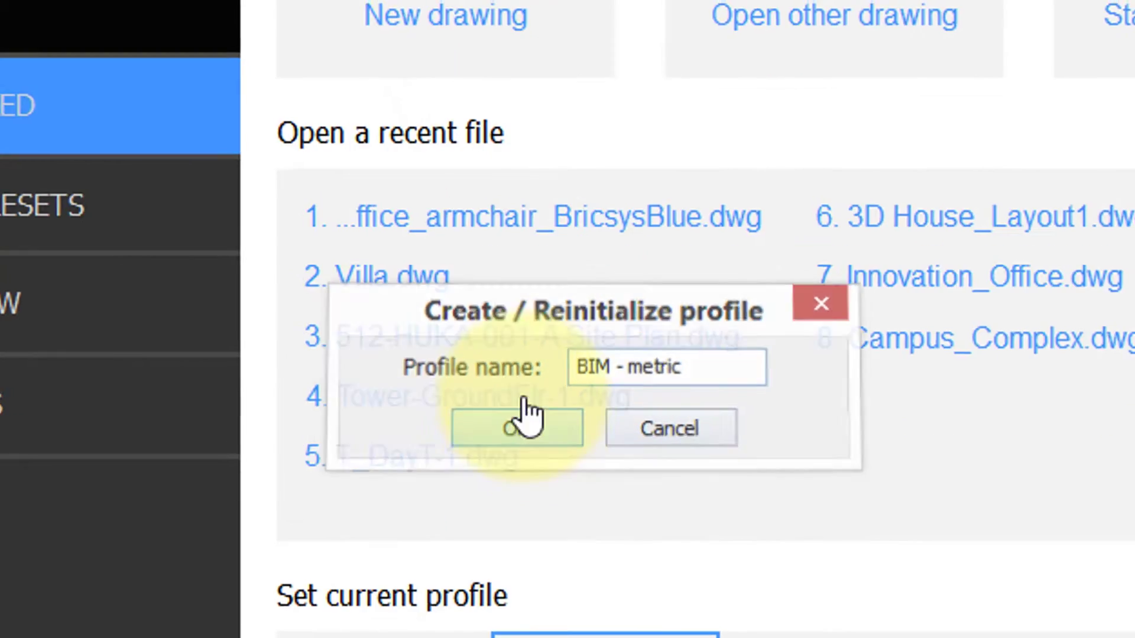
left_click(515, 433)
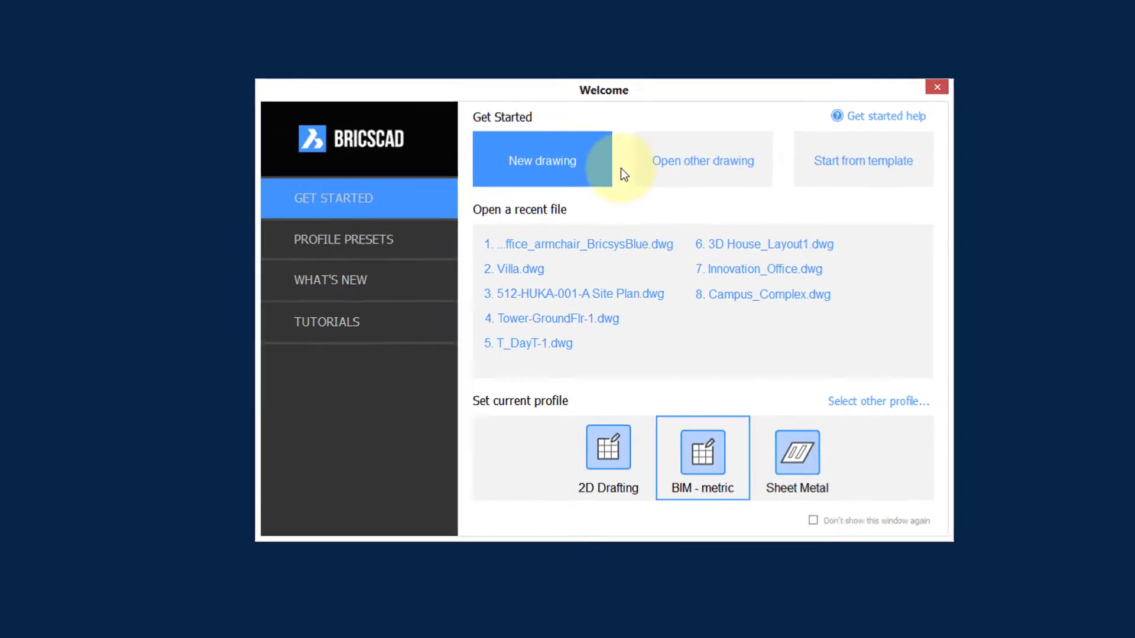
Choose New drawing in the Welcome dialog to get a blank Drawing1.
left_click(621, 169)
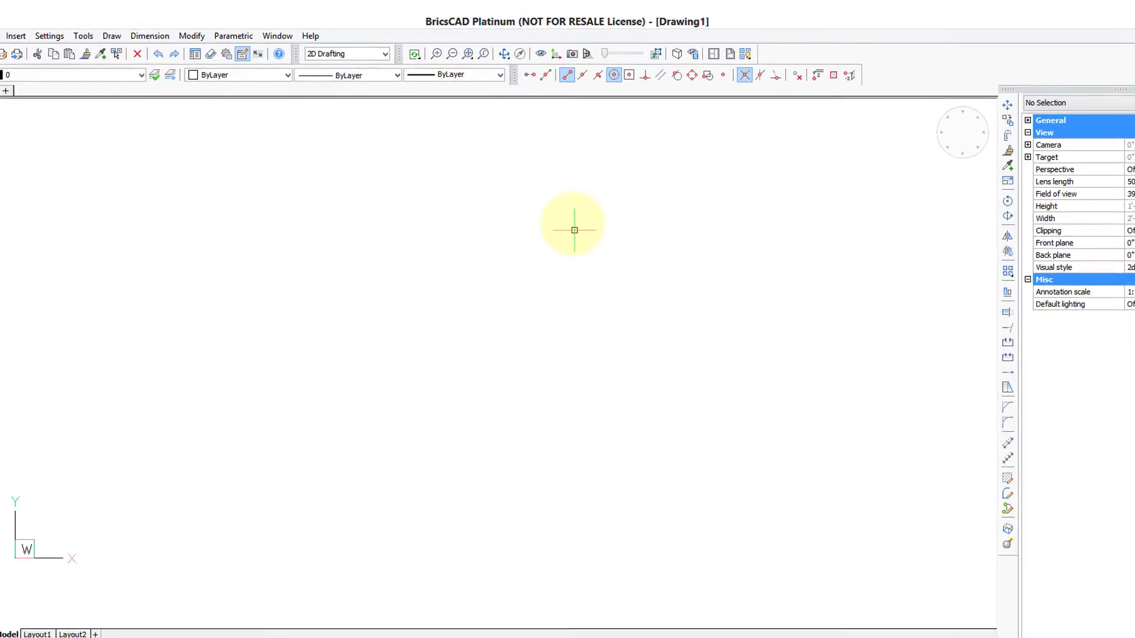
Look over the toolbar list, then bring up the full Settings dialog from the Settings menu.
right_click(528, 76)
mouse_move(564, 88)
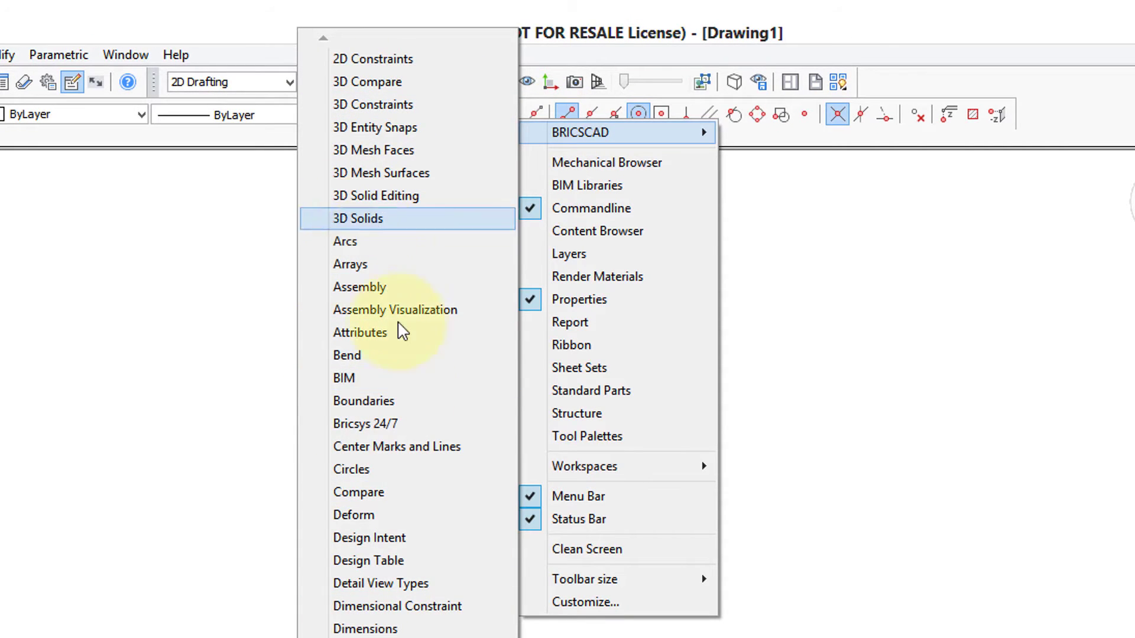
left_click(941, 81)
left_click(206, 33)
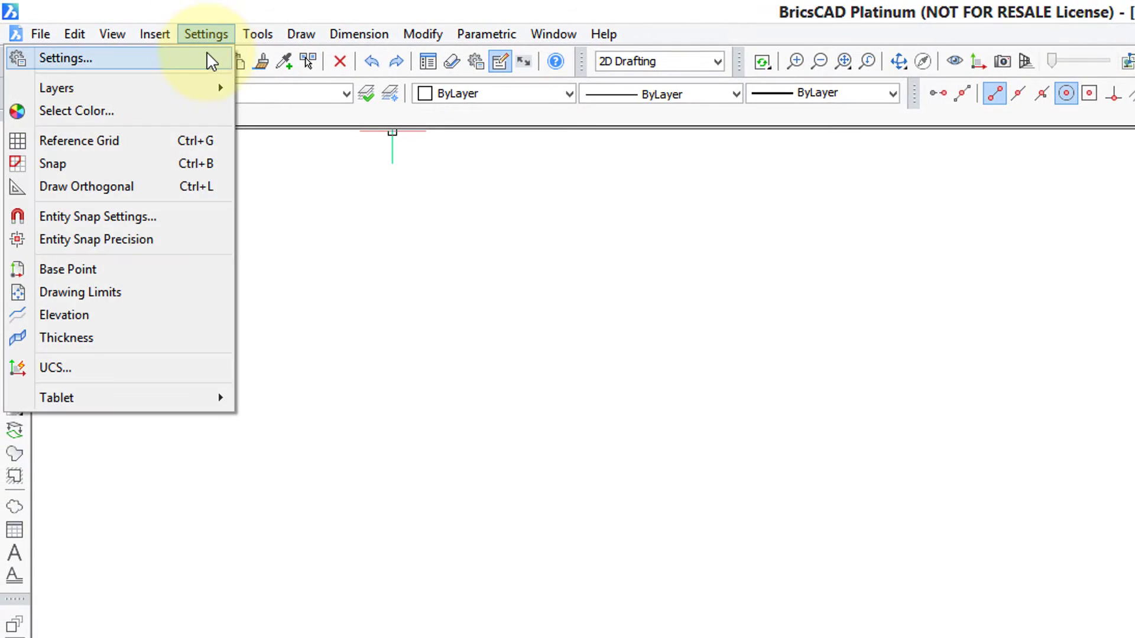
left_click(209, 59)
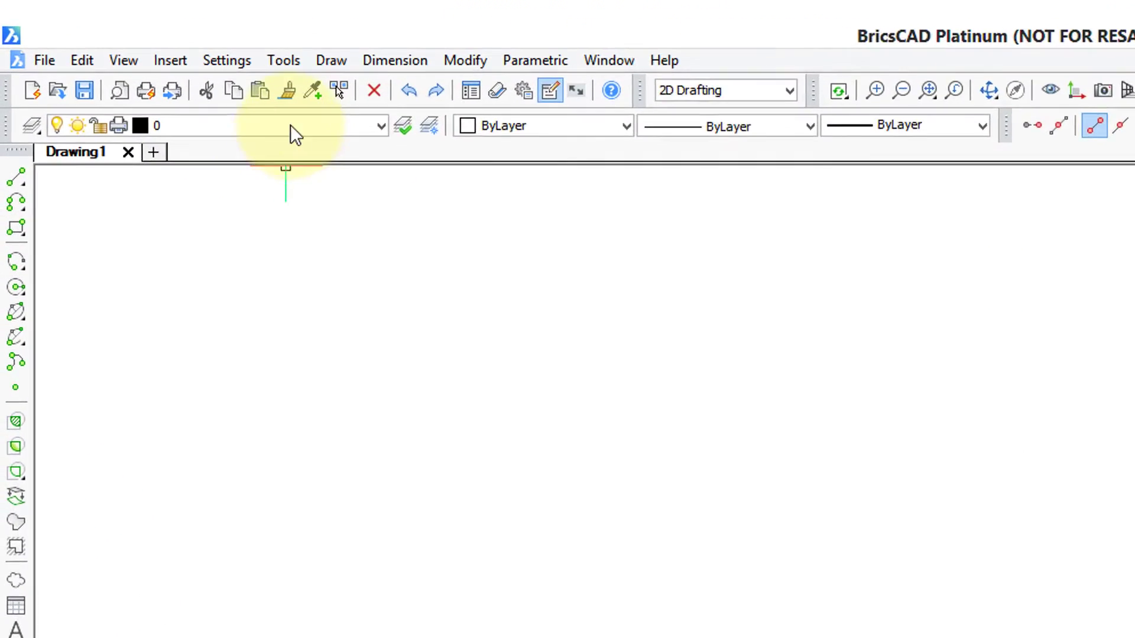
In the User Profile Manager, create a new profile named 'My User Profile'.
left_click(284, 60)
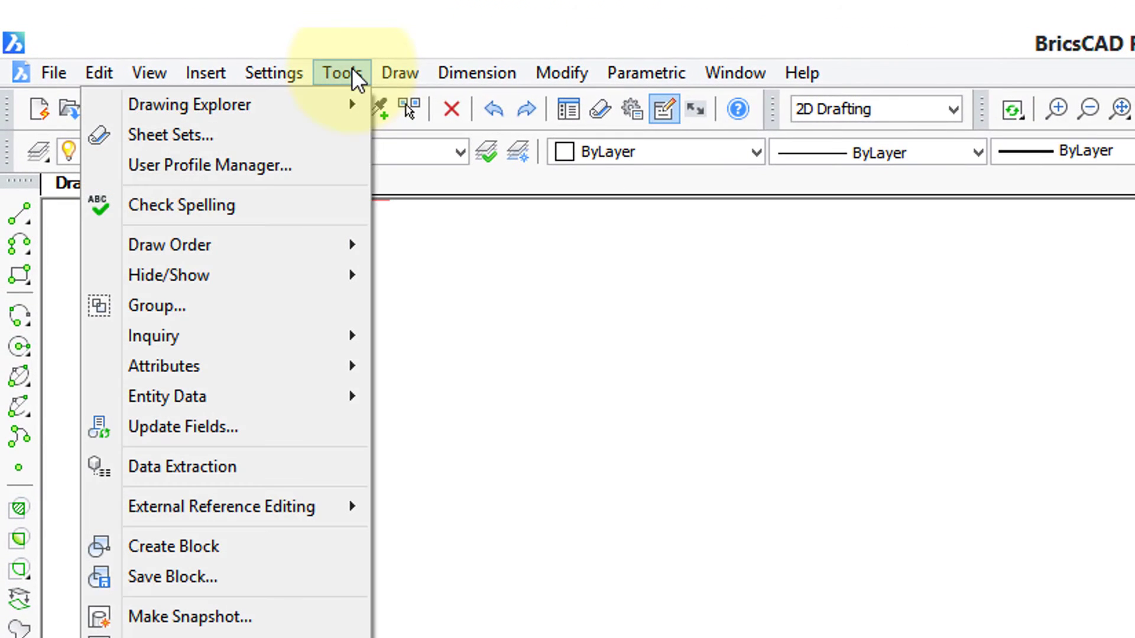
left_click(322, 162)
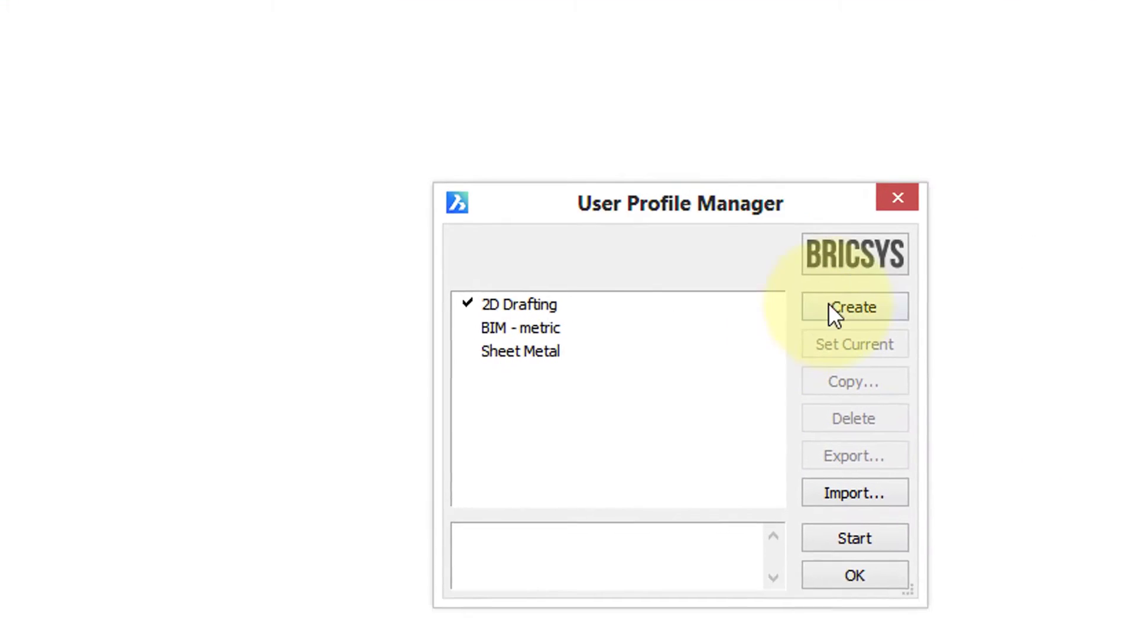
left_click(856, 305)
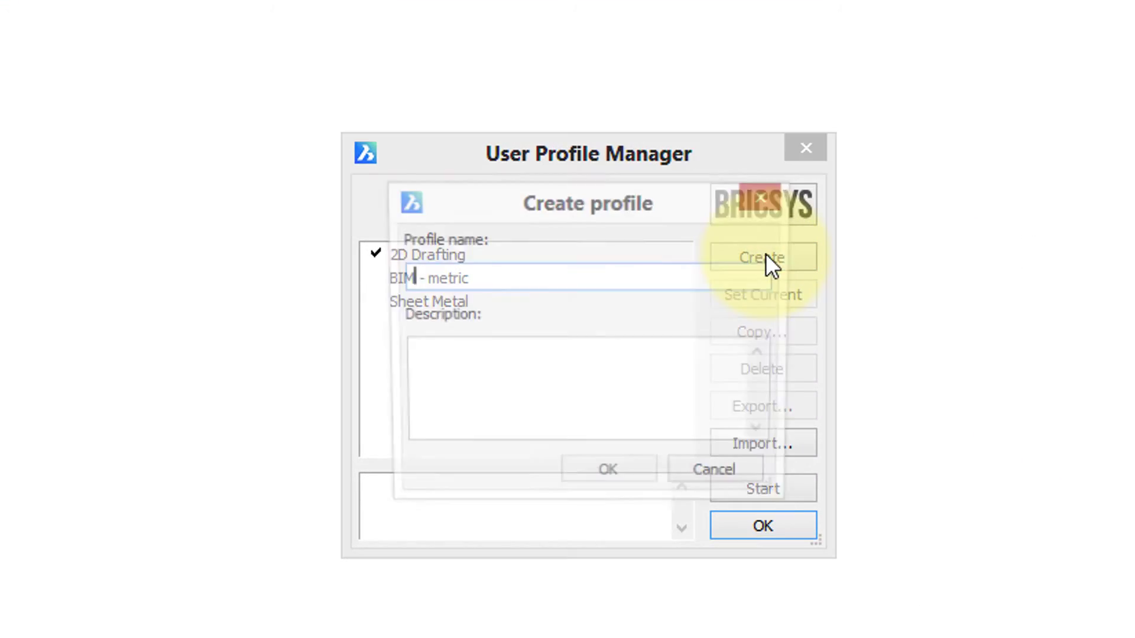
type("My ")
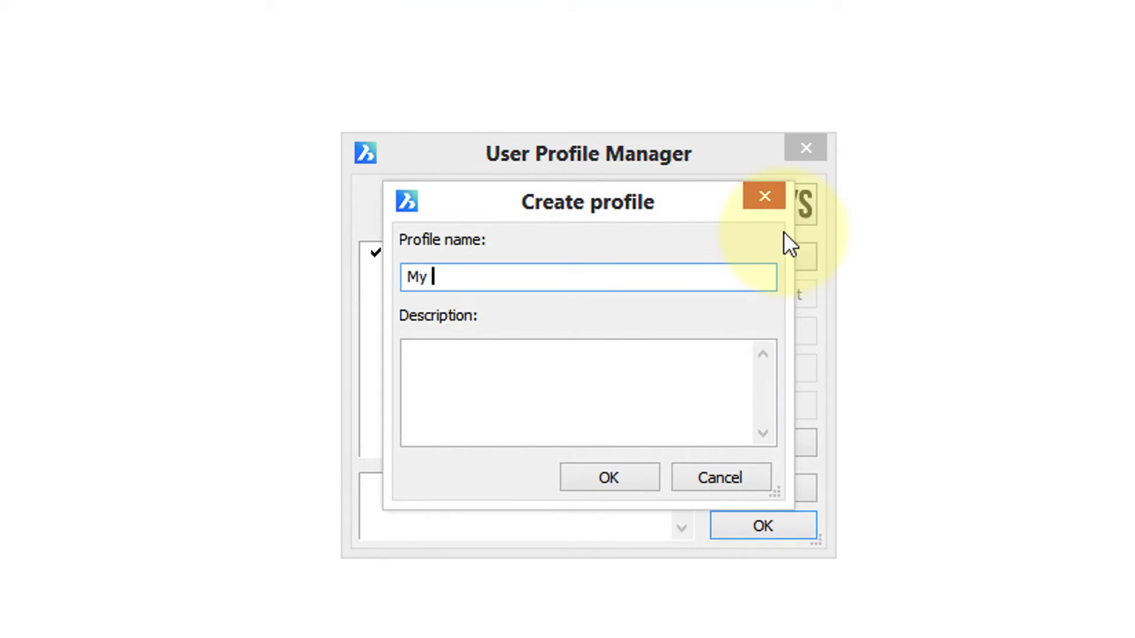
type("User Profile")
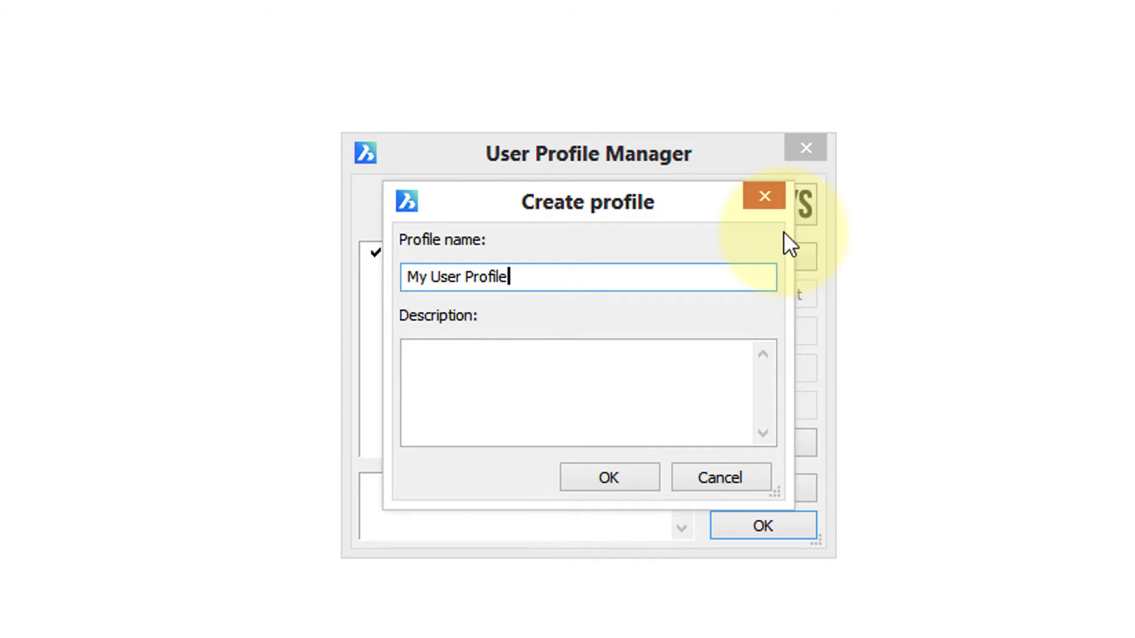
key("Return")
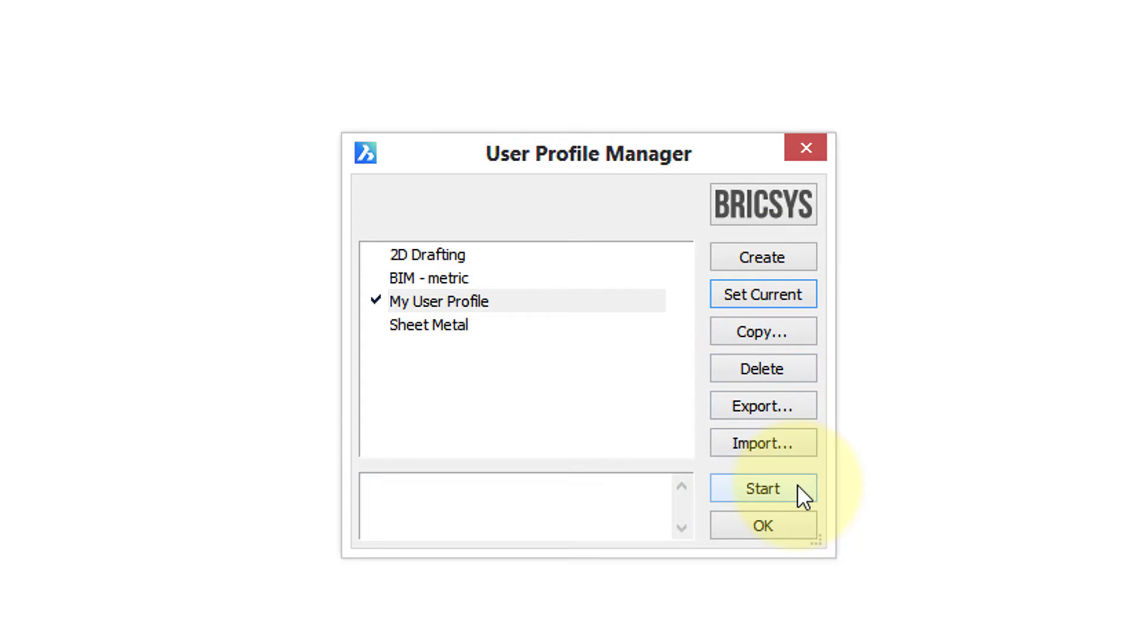
Start BricsCAD with the selected profile and begin a new drawing from the Welcome dialog.
left_click(798, 488)
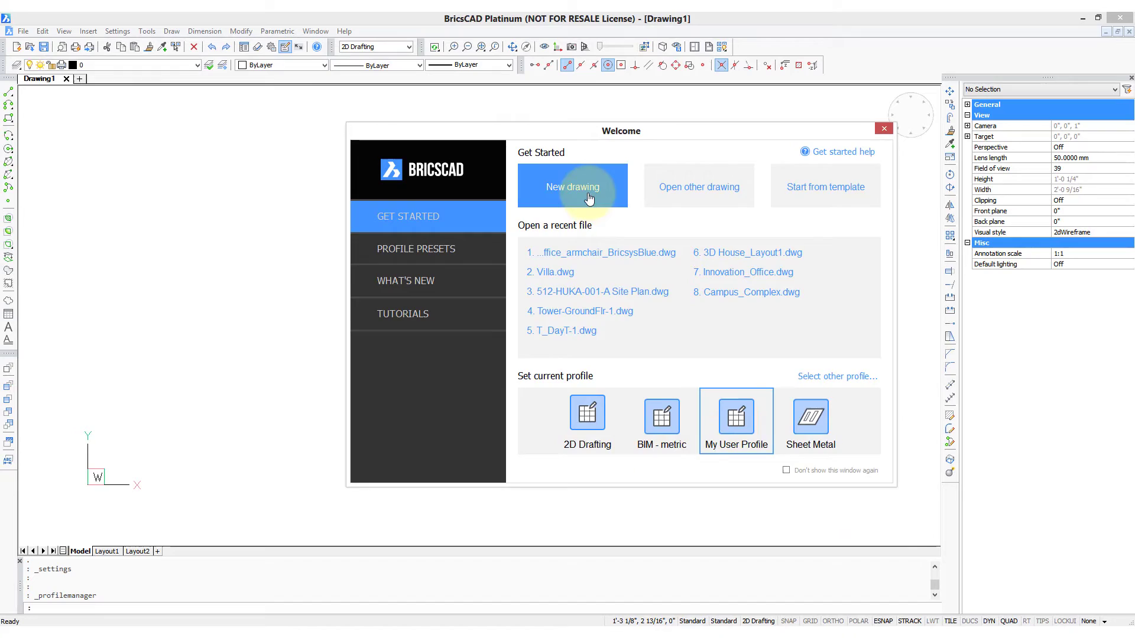
left_click(585, 190)
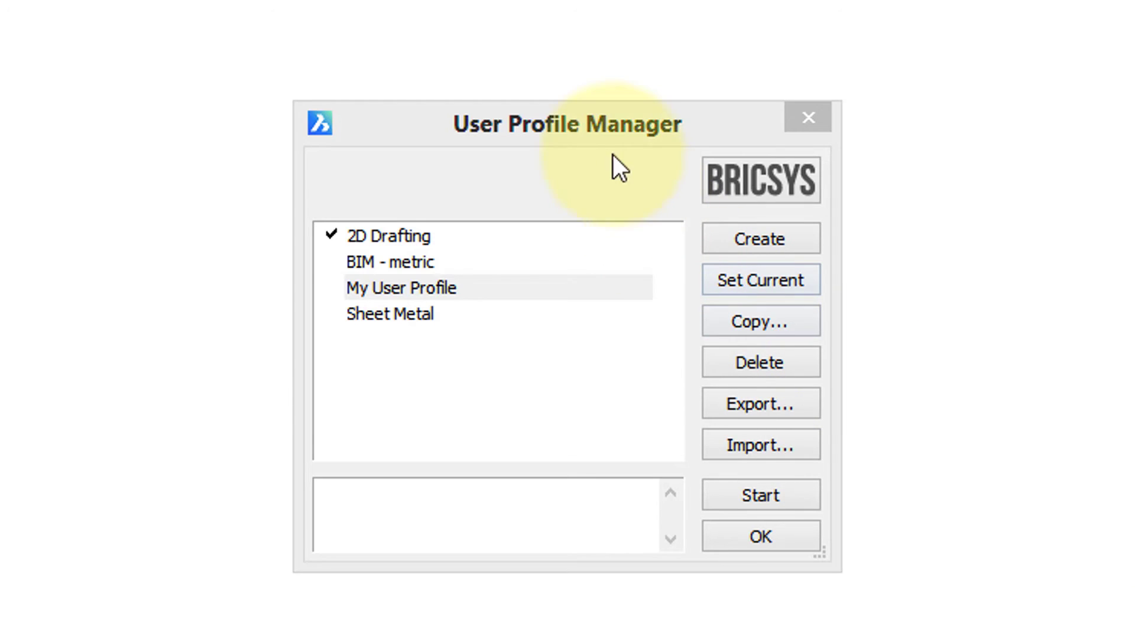
Export the selected My User Profile, saving it as My User Profile.arg in Bricsys Samples.
left_click(594, 132)
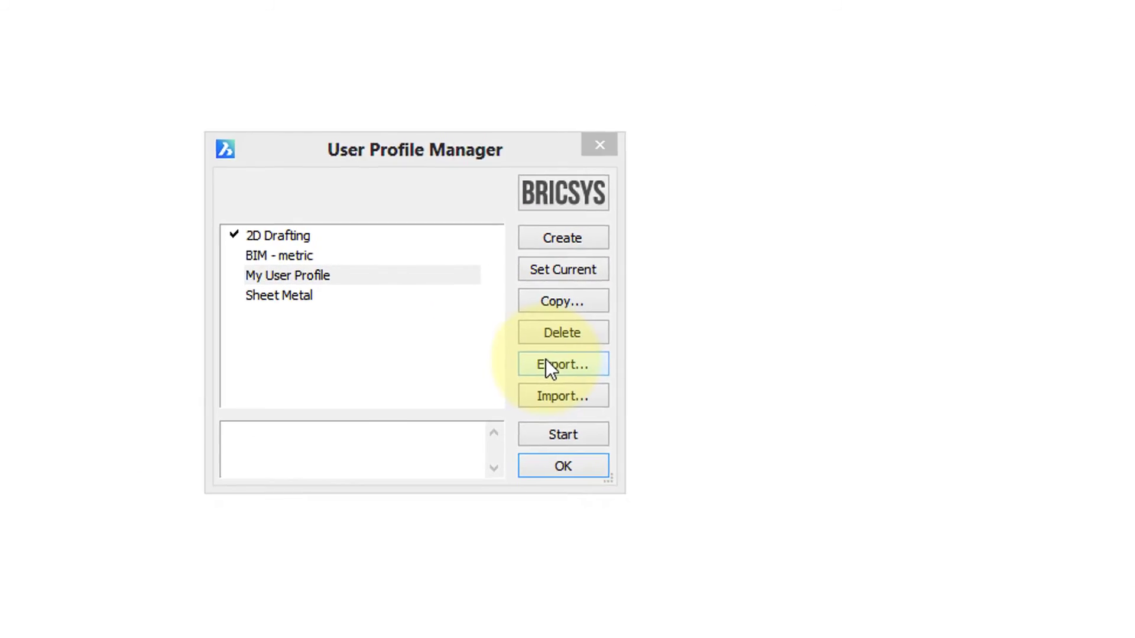
left_click(546, 362)
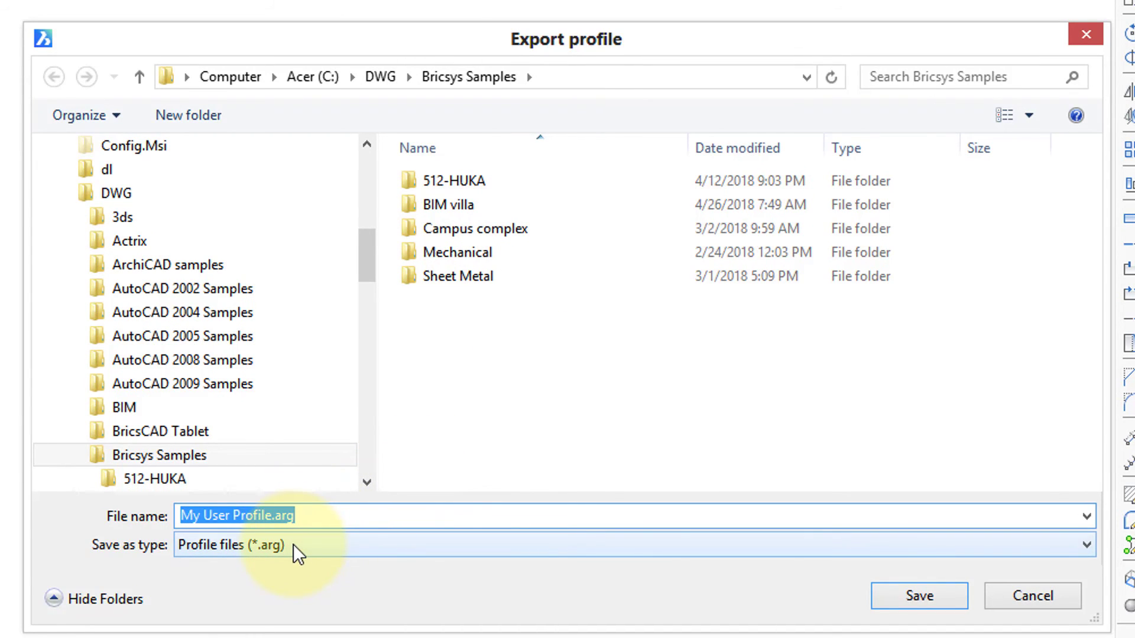
left_click(899, 594)
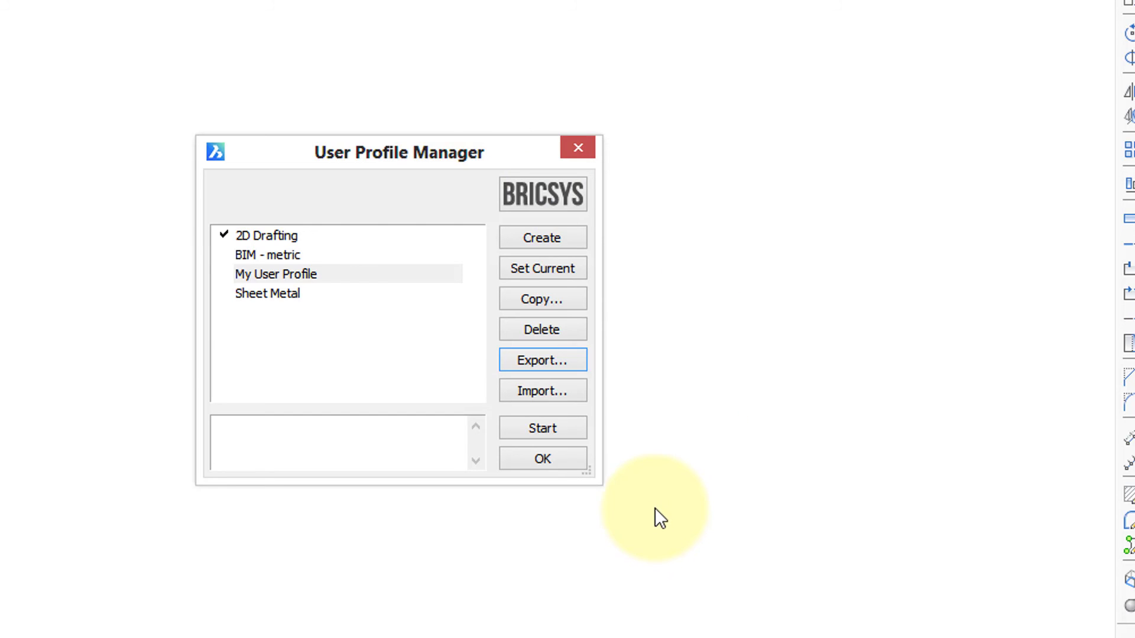
Import My User Profile.arg from Bricsys Samples, then close the User Profile Manager.
left_click(548, 390)
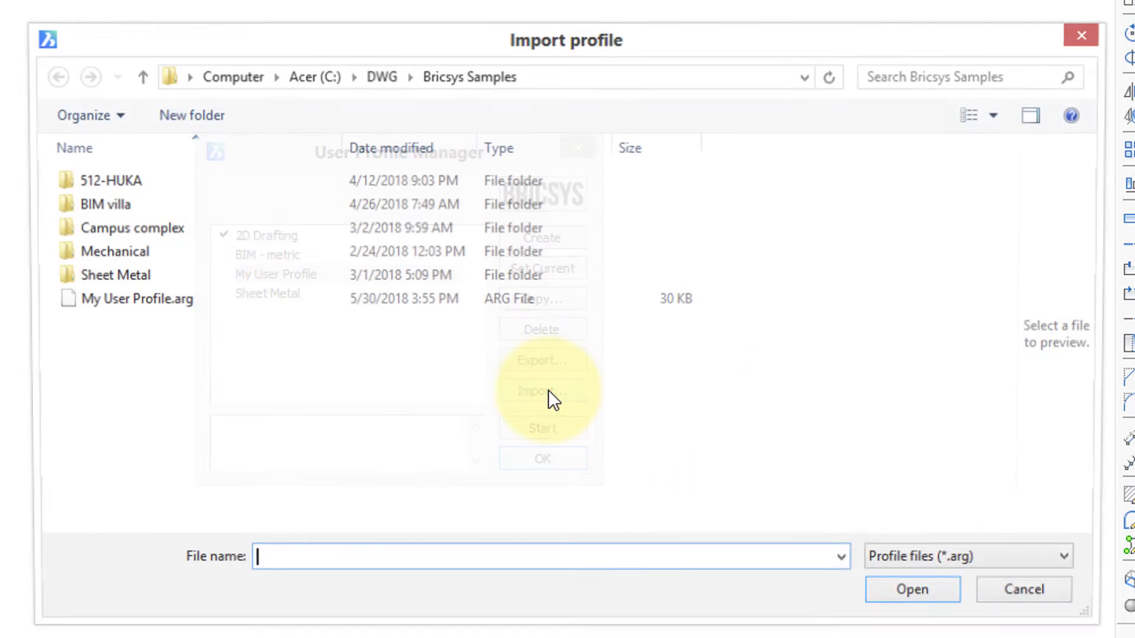
left_click(172, 309)
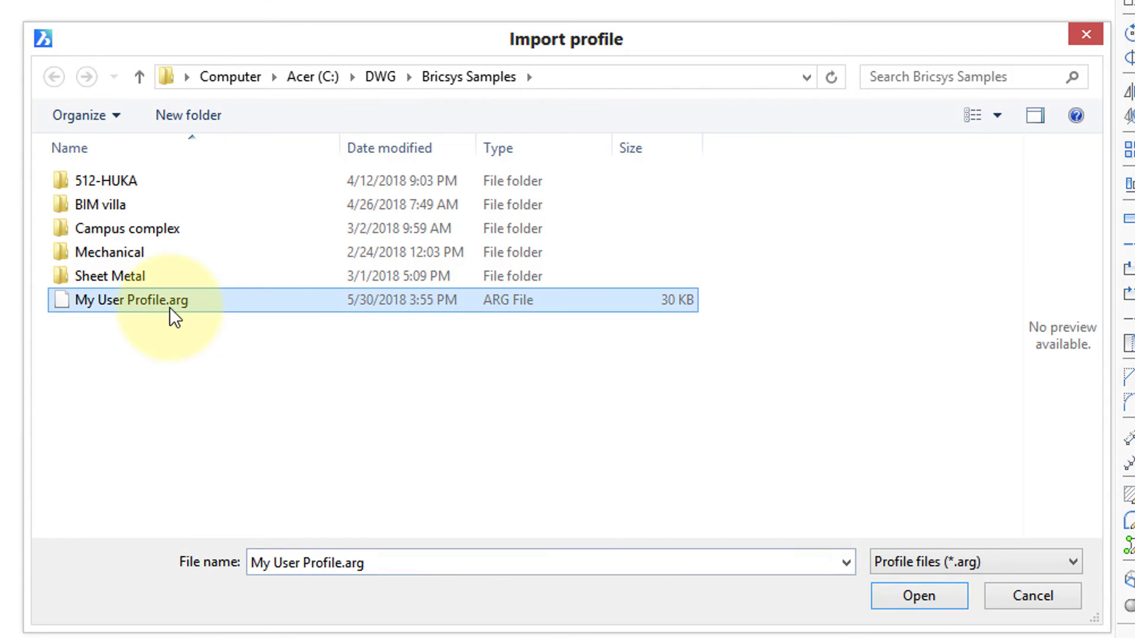
left_click(900, 600)
key("Return")
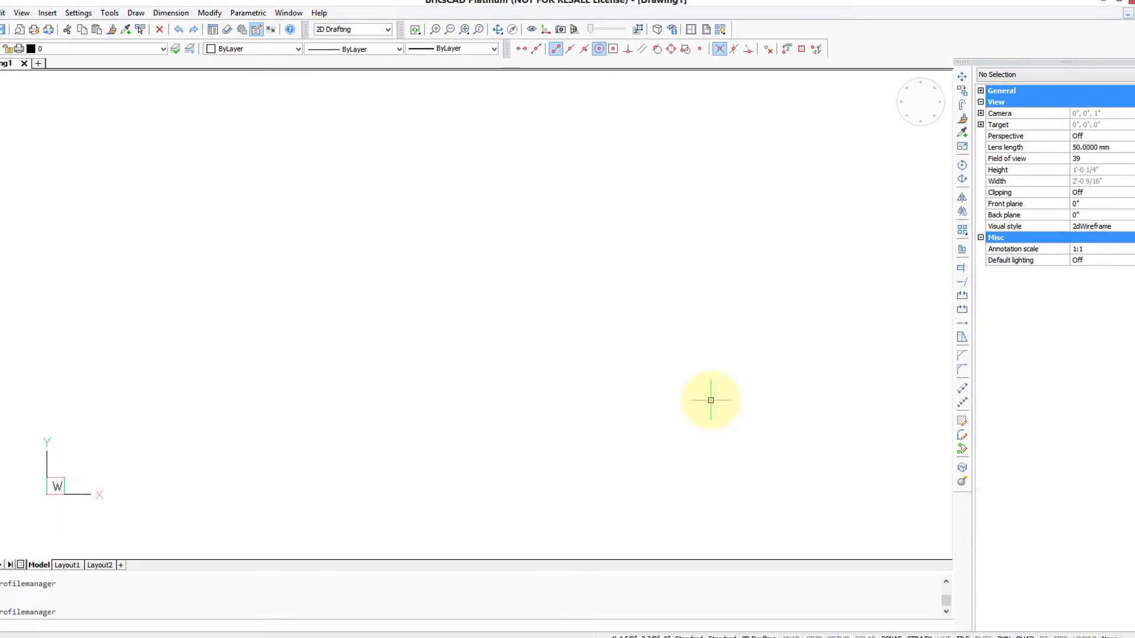